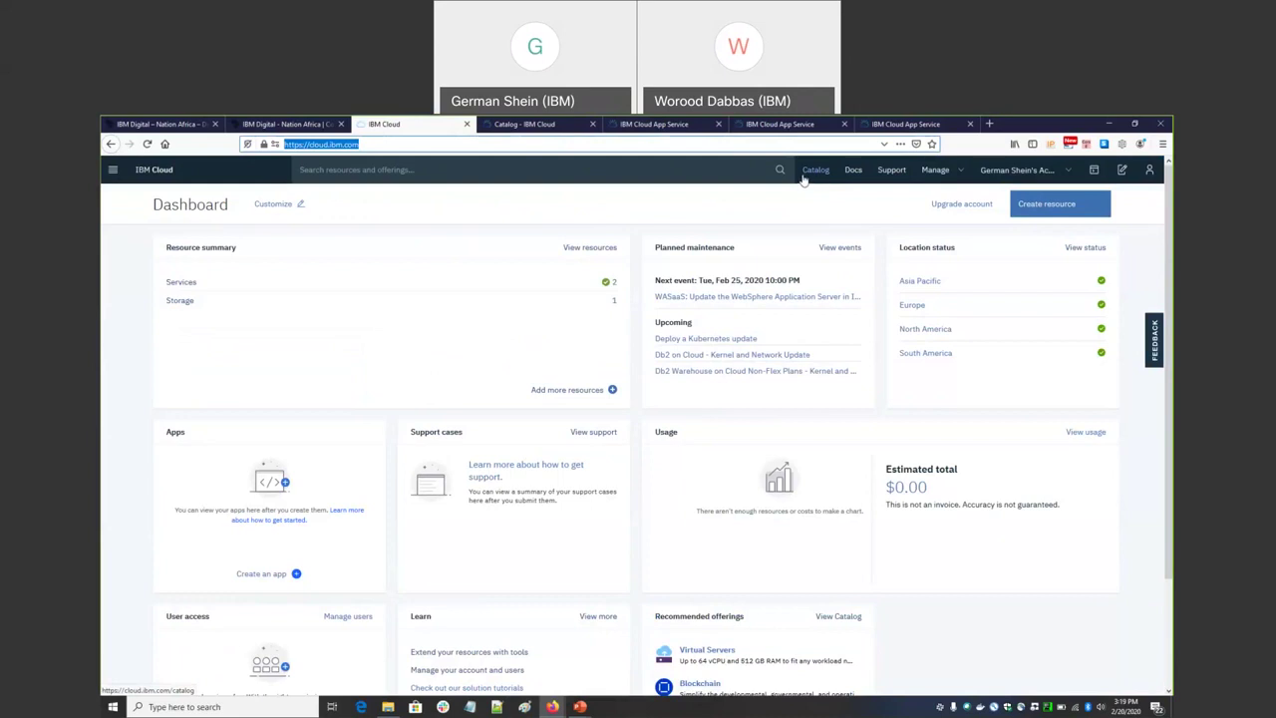
Step: Browse the Web and Application software in the catalog and view the Node-RED starter kit details
{"action": "left_click", "coordinate": [516, 126]}
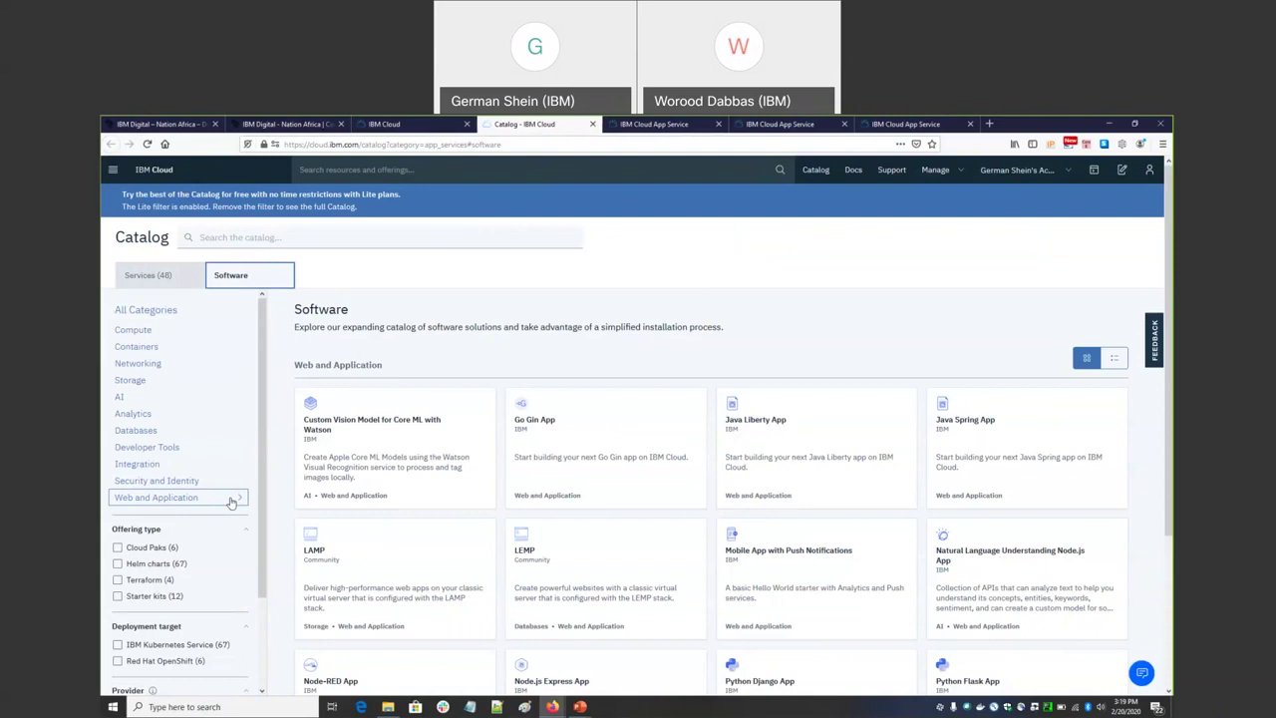
{"action": "scroll", "coordinate": [441, 546], "scroll_direction": "down", "scroll_amount": 1}
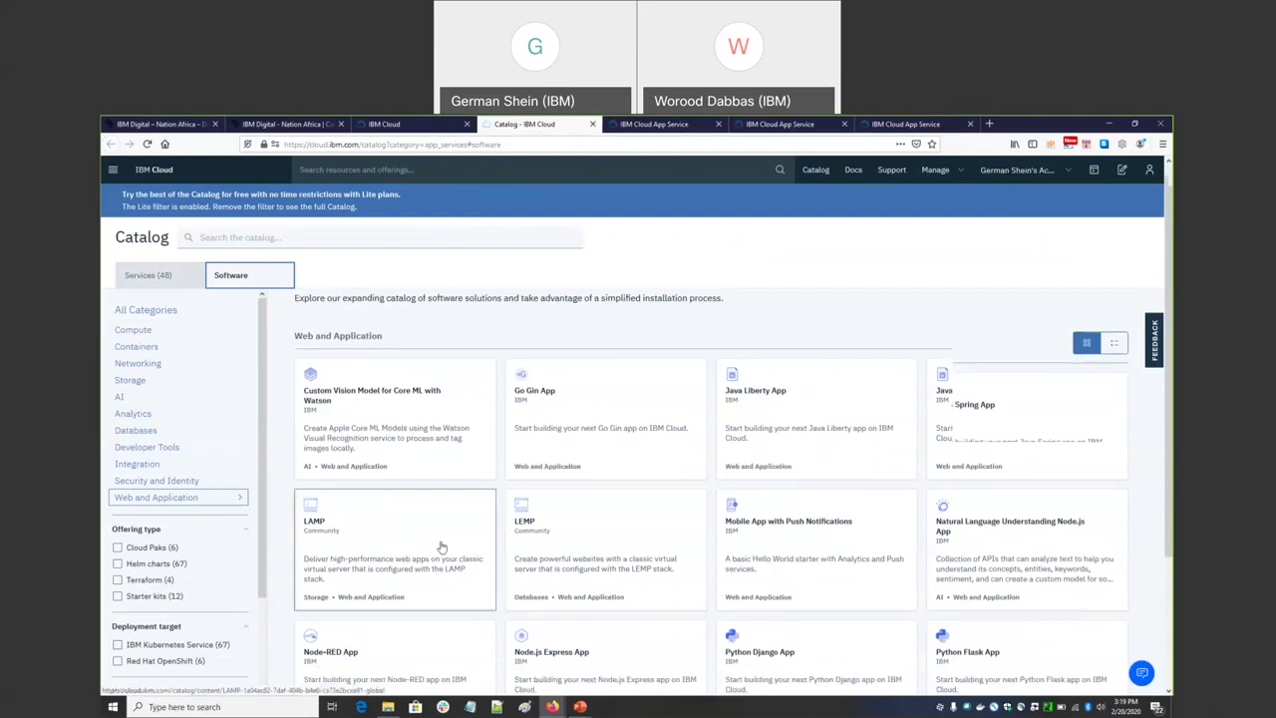
{"action": "scroll", "coordinate": [442, 546], "scroll_direction": "down", "scroll_amount": 1}
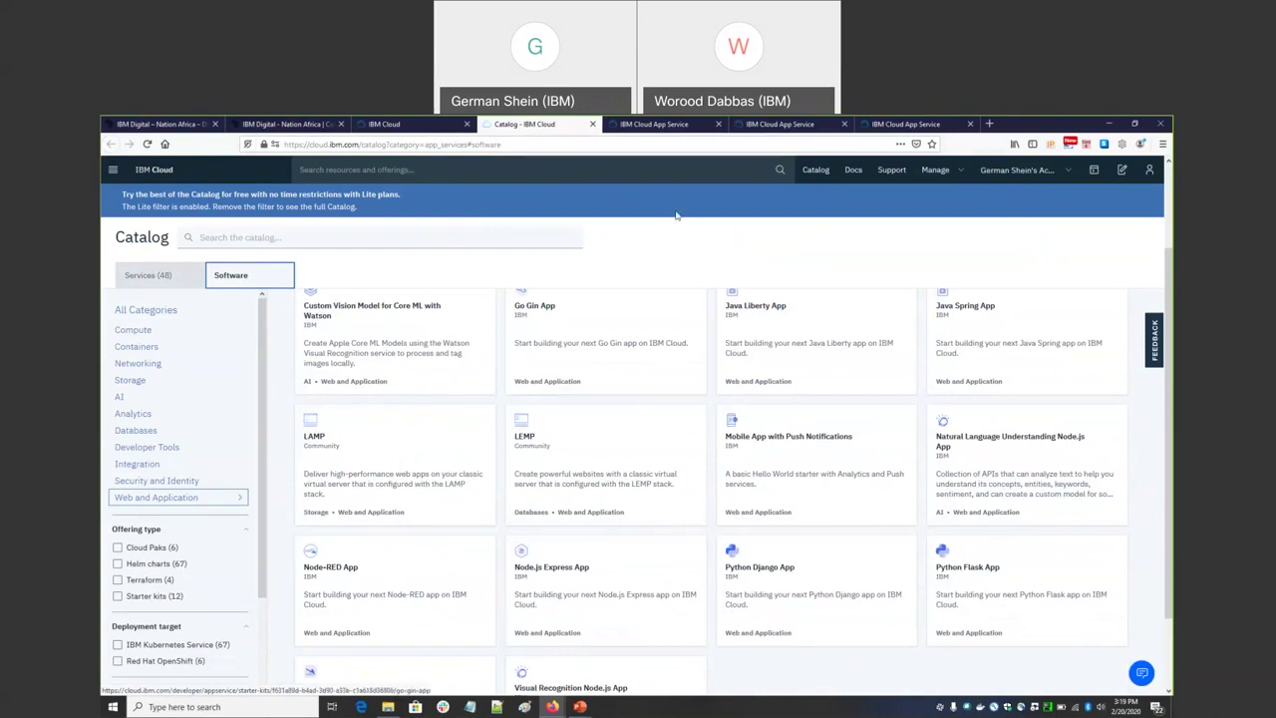
{"action": "left_click", "coordinate": [702, 130]}
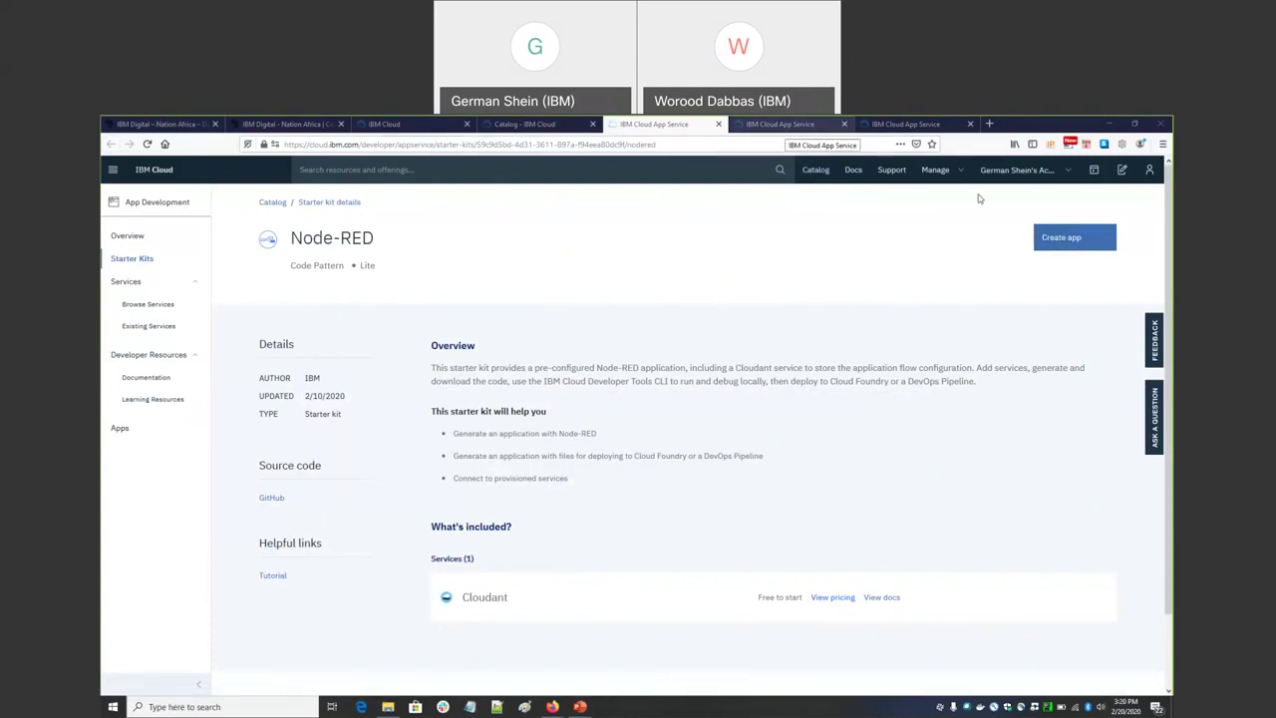
Step: Review the Node-RED starter kit's app creation form, including the available regions for the Cloudant service
{"action": "left_click", "coordinate": [784, 125]}
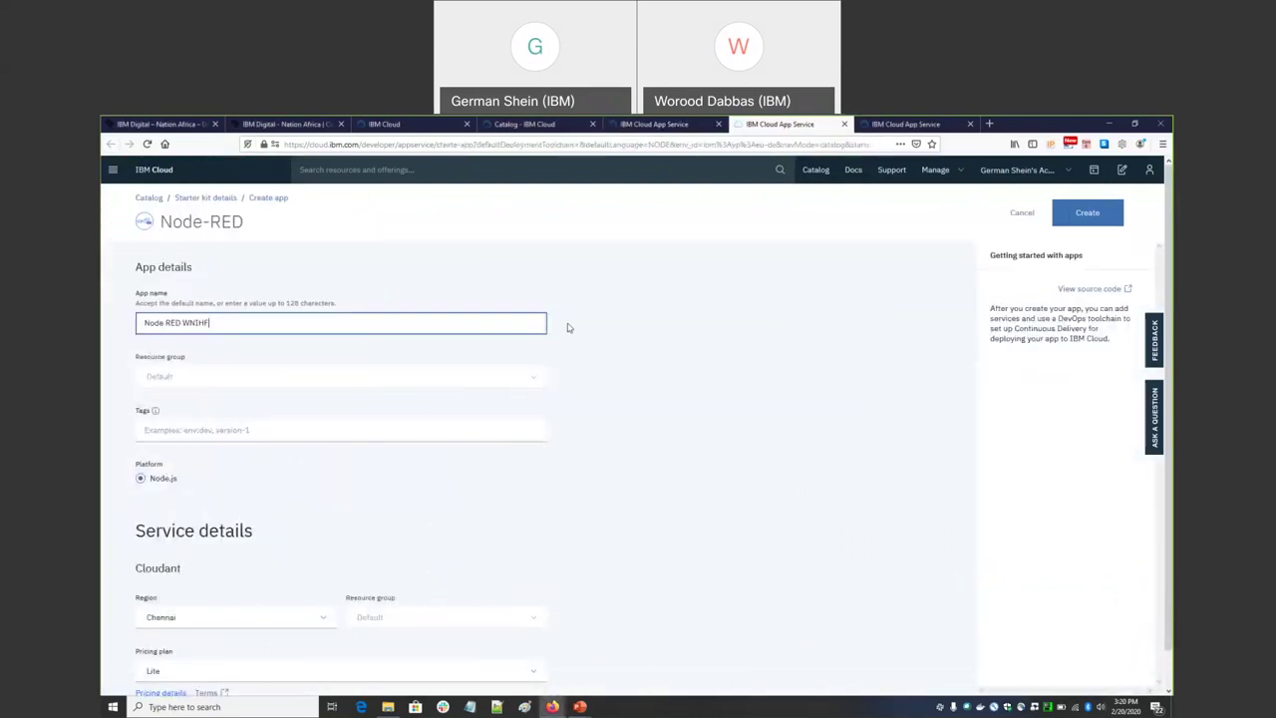
{"action": "scroll", "coordinate": [575, 340], "scroll_direction": "down", "scroll_amount": 1}
{"action": "scroll", "coordinate": [573, 339], "scroll_direction": "up", "scroll_amount": 1}
{"action": "scroll", "coordinate": [258, 566], "scroll_direction": "down", "scroll_amount": 1}
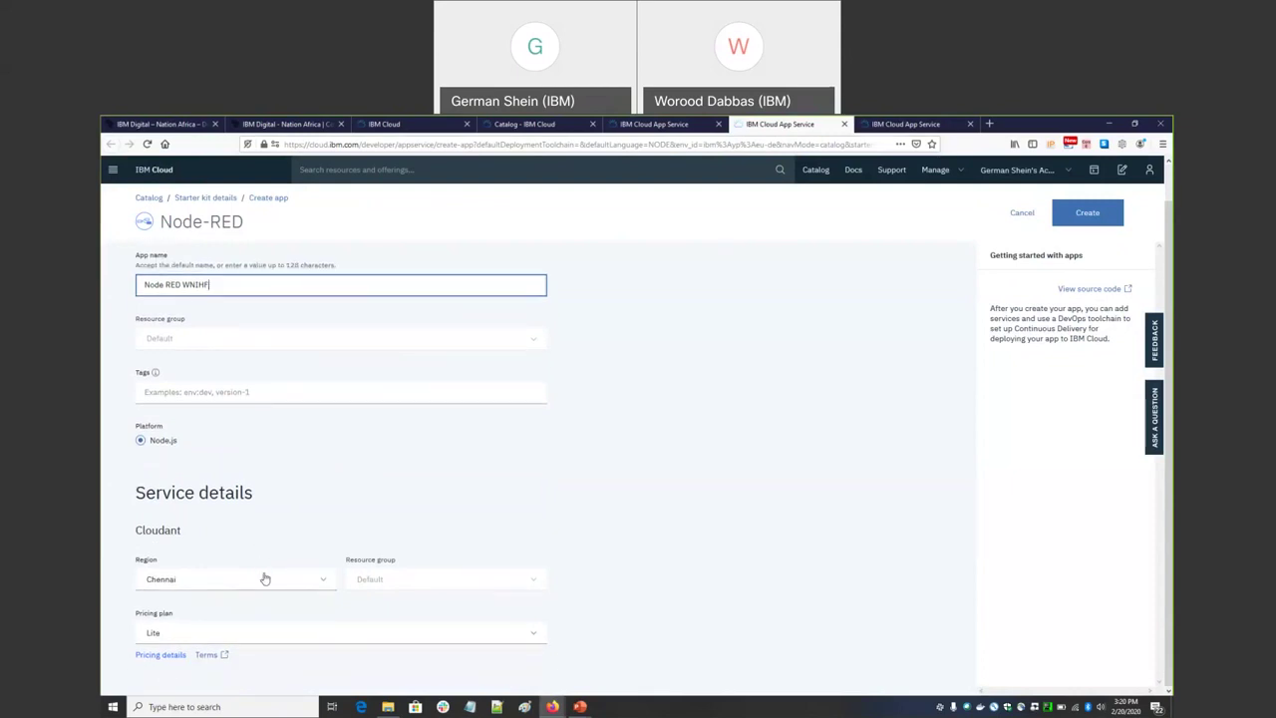
{"action": "left_click", "coordinate": [265, 578]}
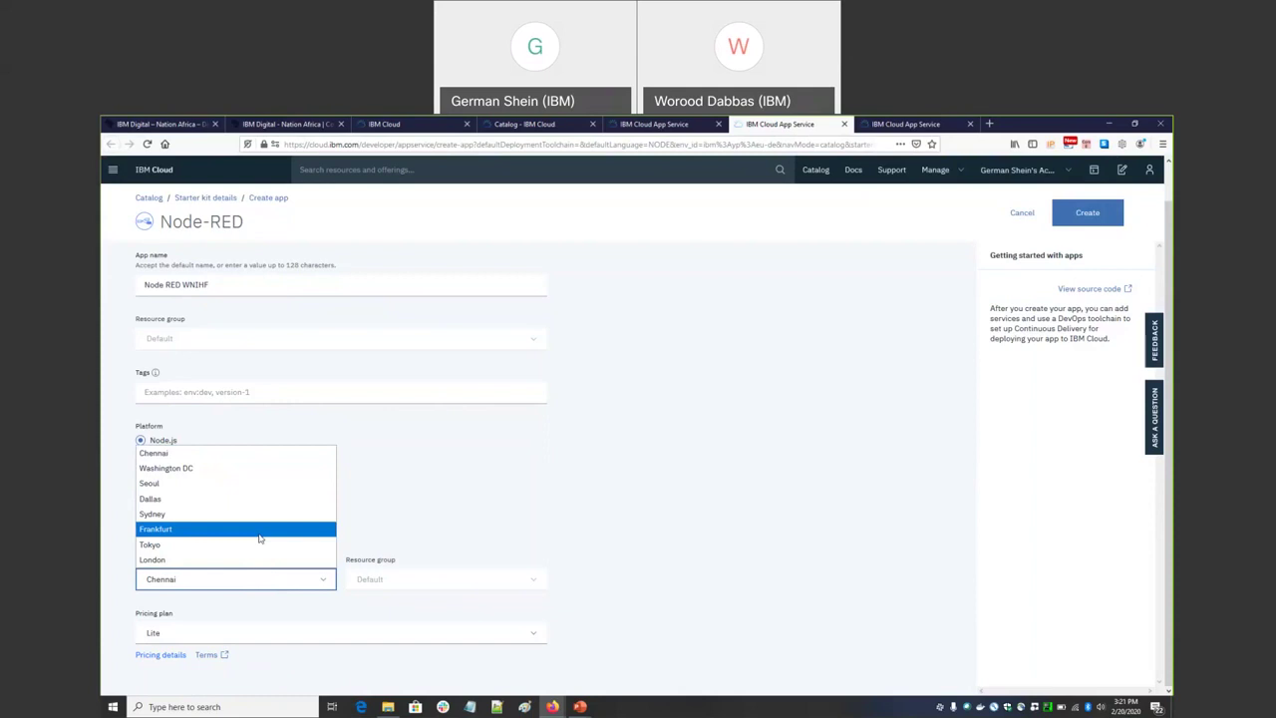
{"action": "left_click", "coordinate": [509, 527]}
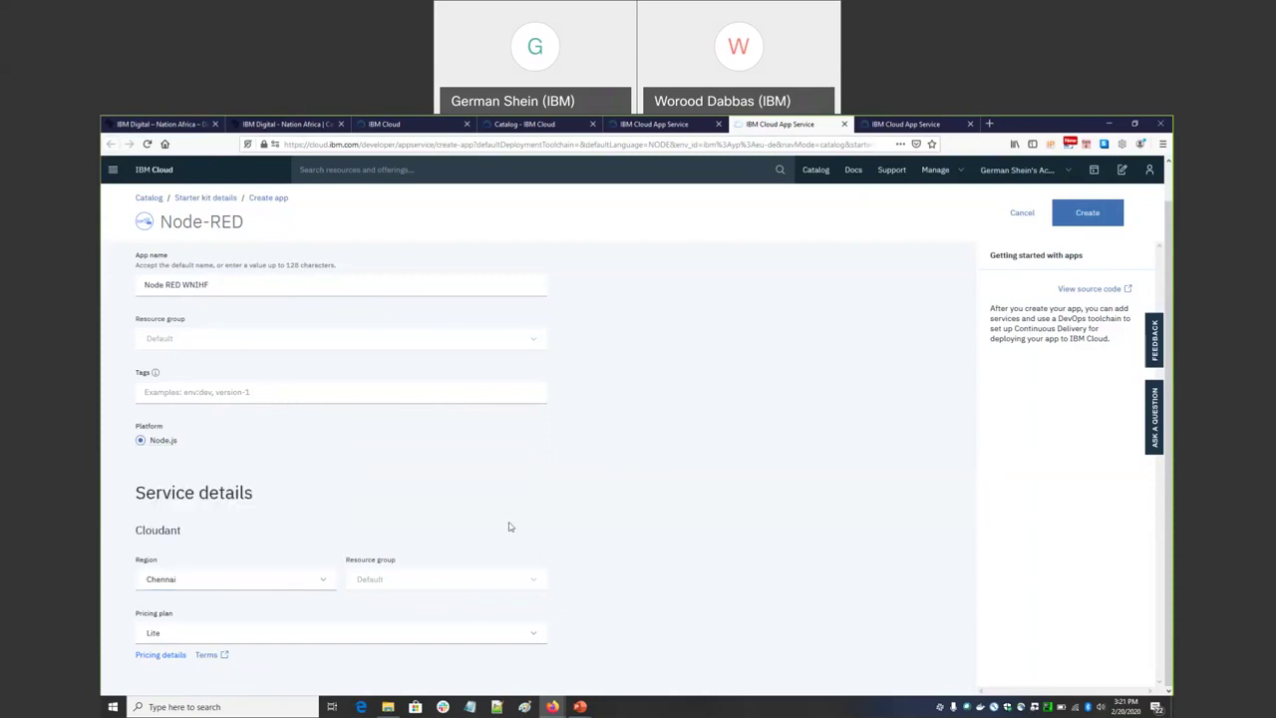
{"action": "scroll", "coordinate": [779, 363], "scroll_direction": "up", "scroll_amount": 1}
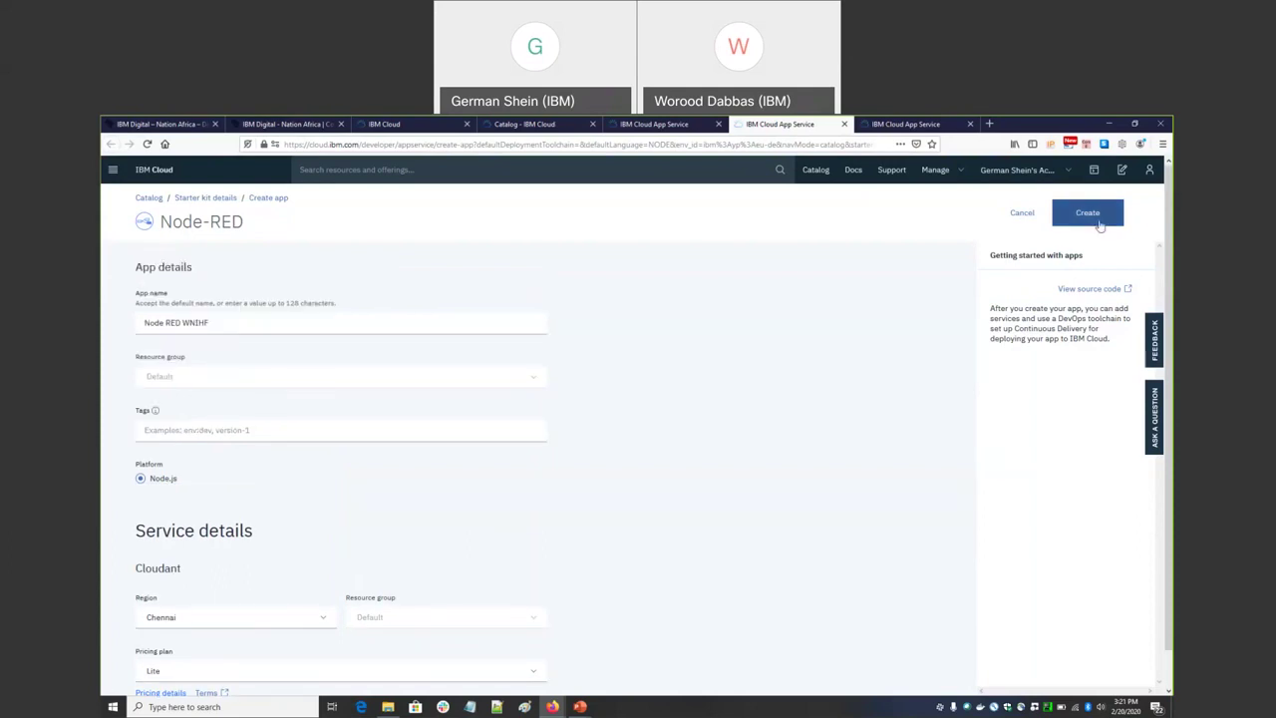
Step: Go to the Node RED CHPOD app's details and open its deployment setup for IBM Cloud Foundry
{"action": "left_click", "coordinate": [900, 125]}
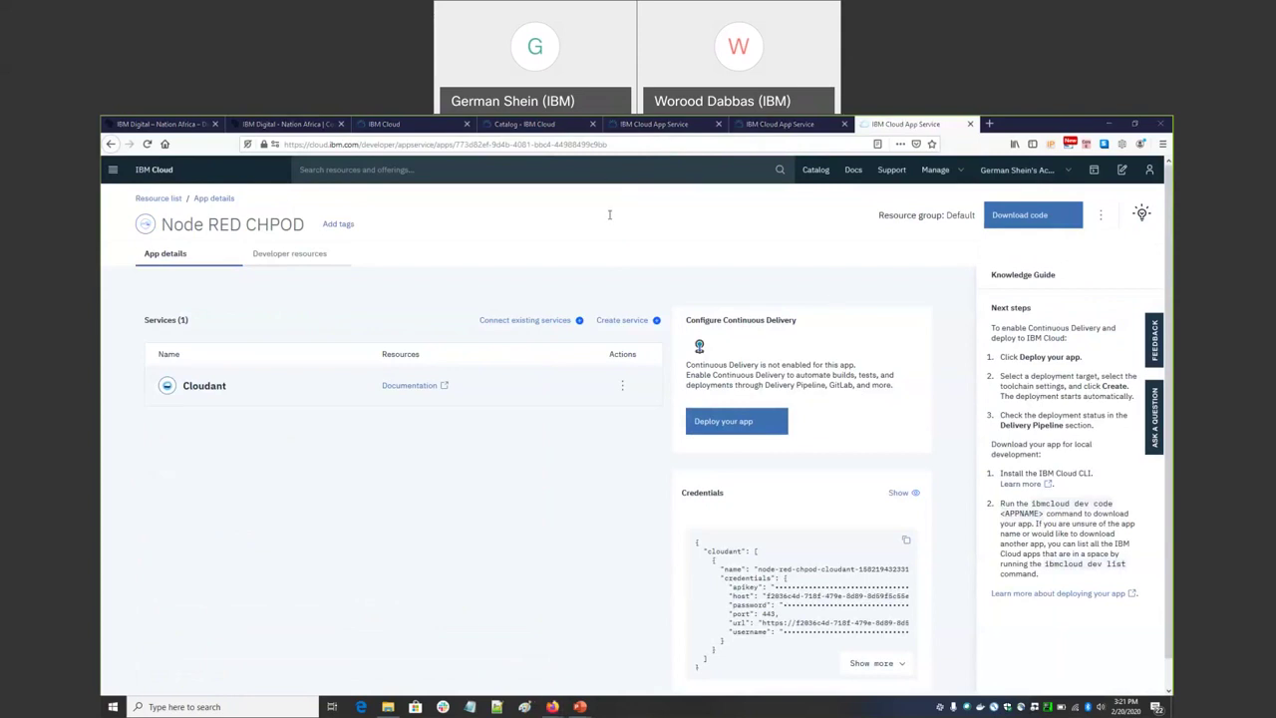
{"action": "left_click", "coordinate": [777, 430]}
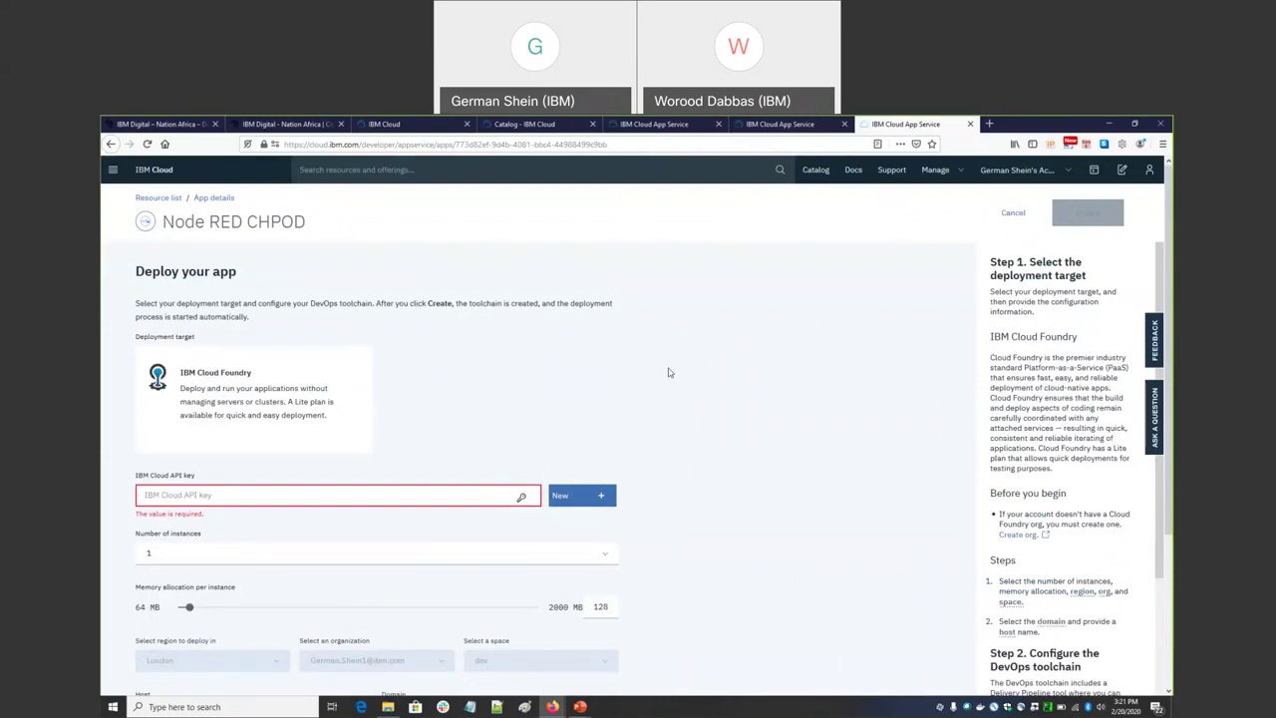
{"action": "scroll", "coordinate": [668, 372], "scroll_direction": "down", "scroll_amount": 1}
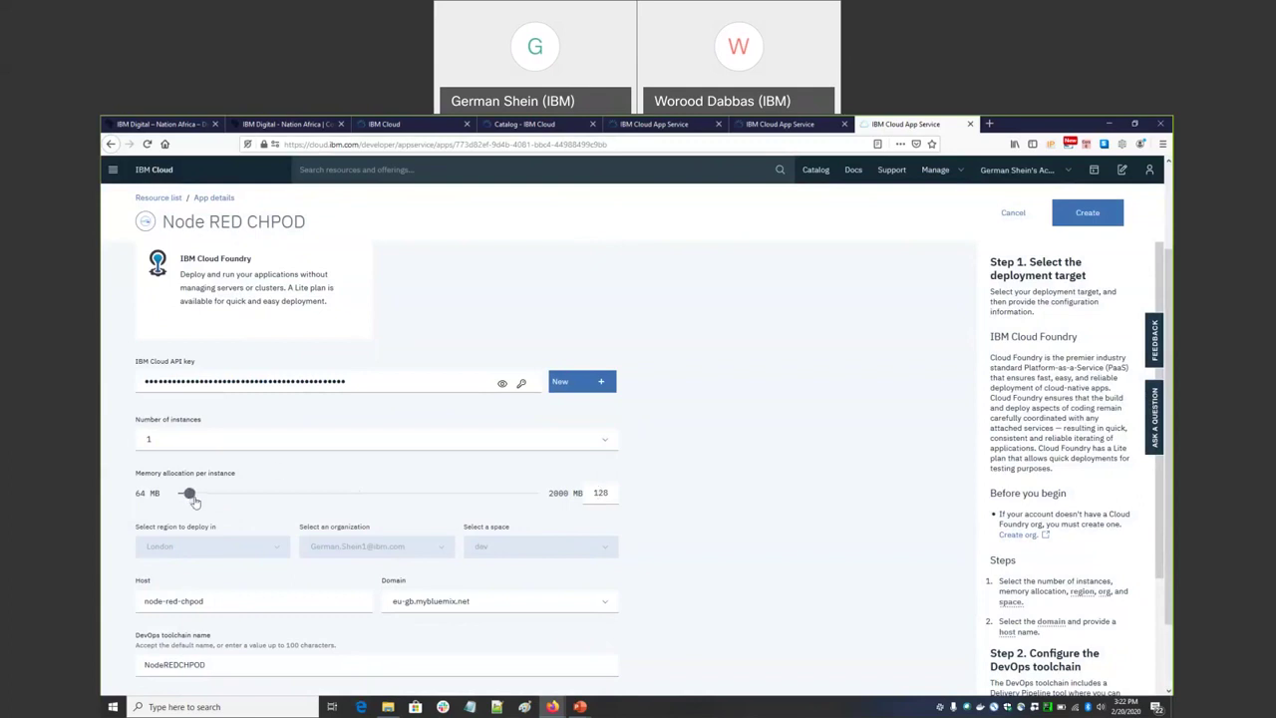
Step: Set the memory allocation per instance to 256 MB and create the toolchain to deploy the app
{"action": "scroll", "coordinate": [214, 494], "scroll_direction": "up", "scroll_amount": 2}
{"action": "scroll", "coordinate": [227, 491], "scroll_direction": "up", "scroll_amount": 2}
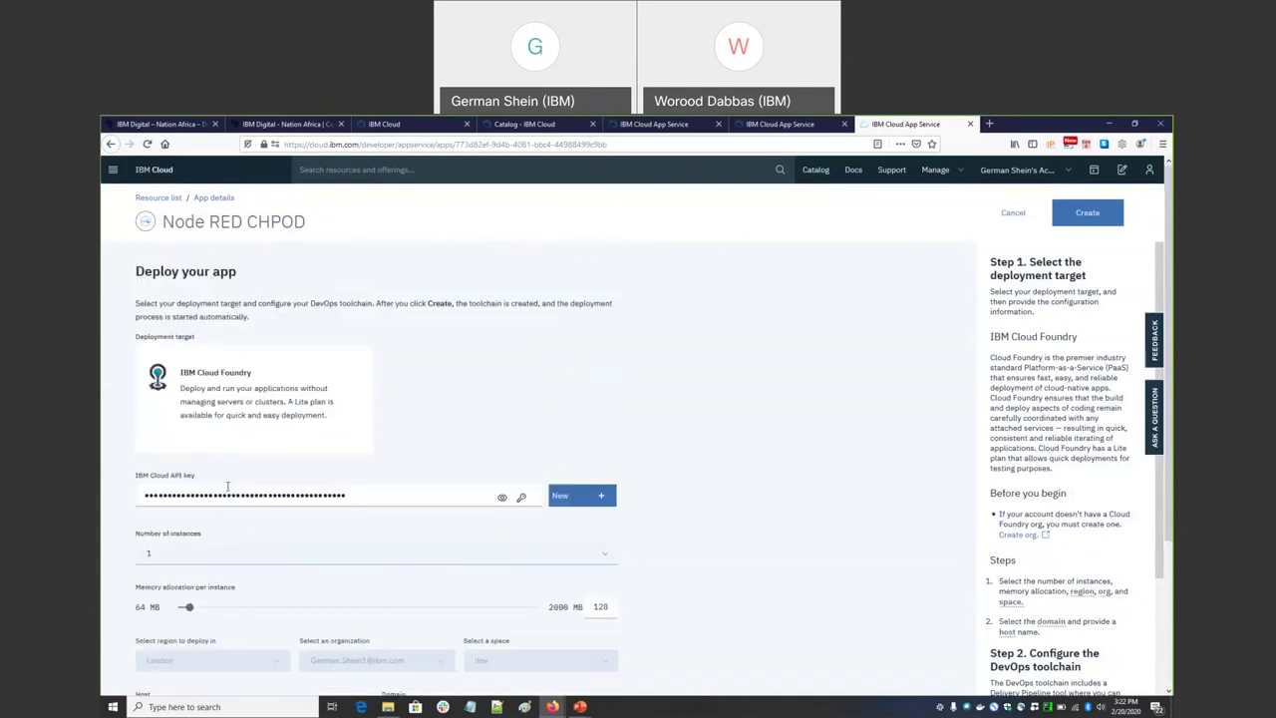
{"action": "scroll", "coordinate": [227, 493], "scroll_direction": "down", "scroll_amount": 2}
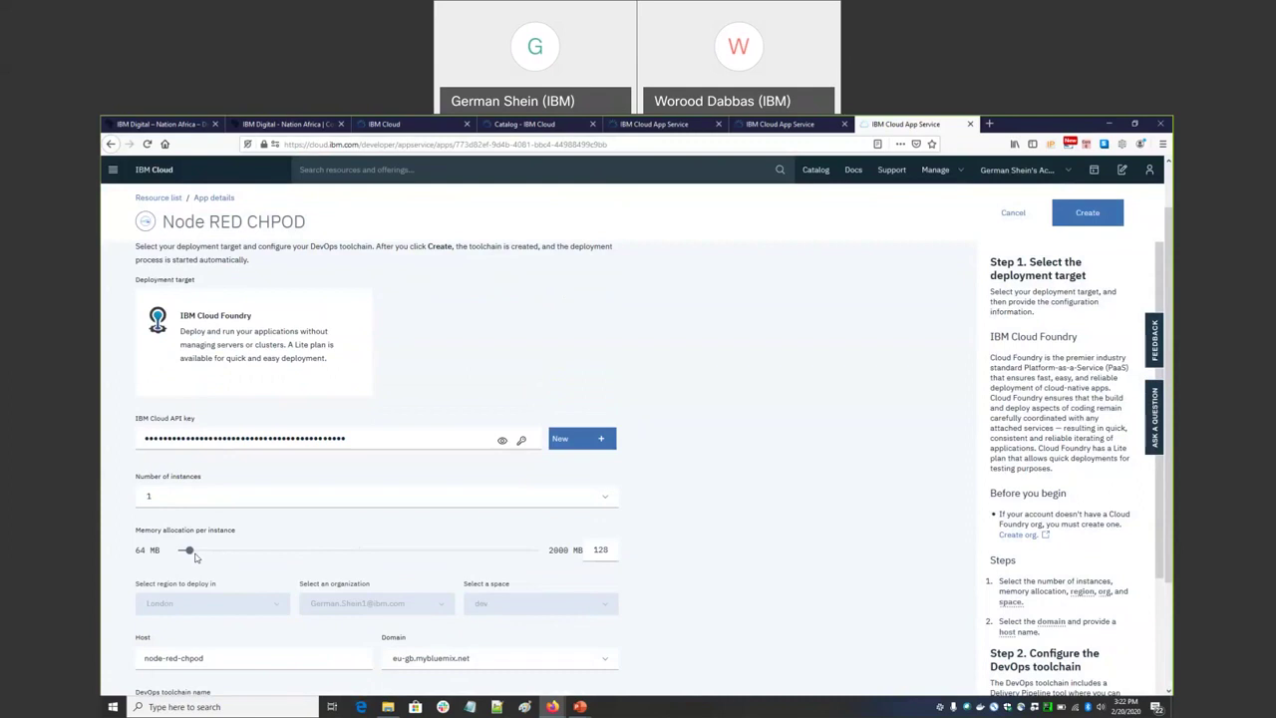
{"action": "left_click_drag", "start_coordinate": [189, 550], "coordinate": [213, 556]}
{"action": "scroll", "coordinate": [530, 548], "scroll_direction": "down", "scroll_amount": 1}
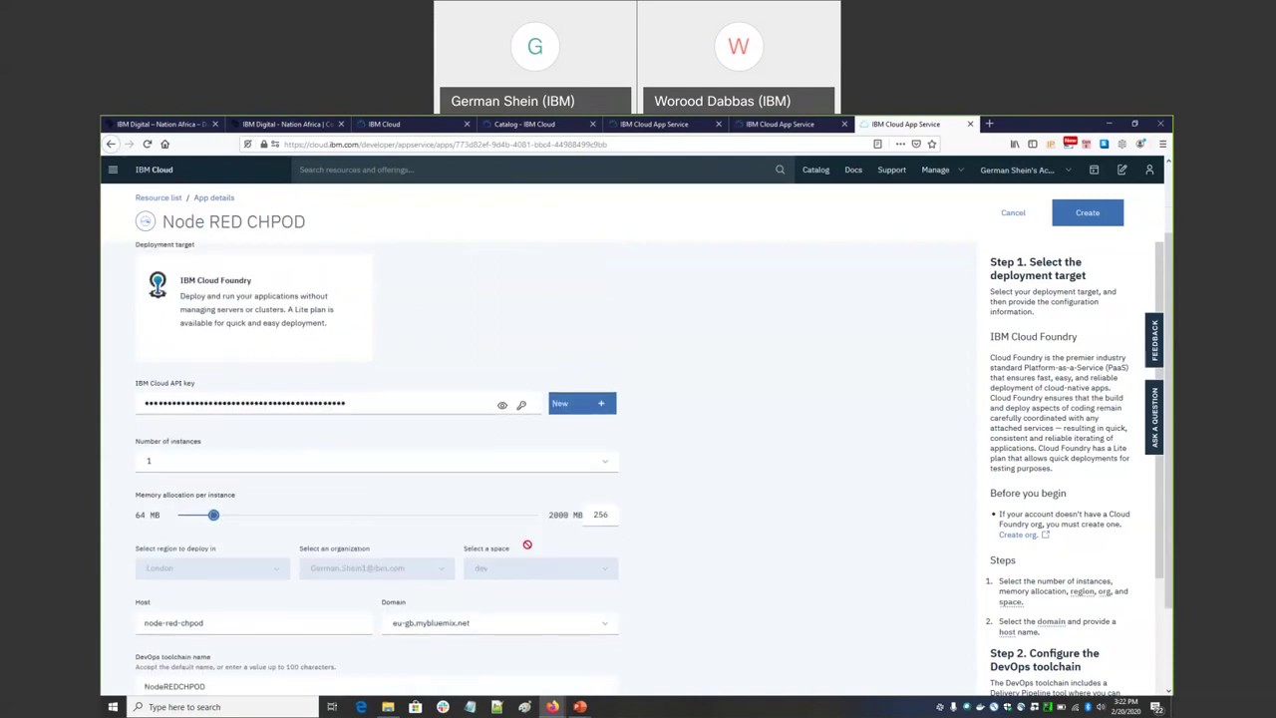
{"action": "scroll", "coordinate": [528, 545], "scroll_direction": "up", "scroll_amount": 3}
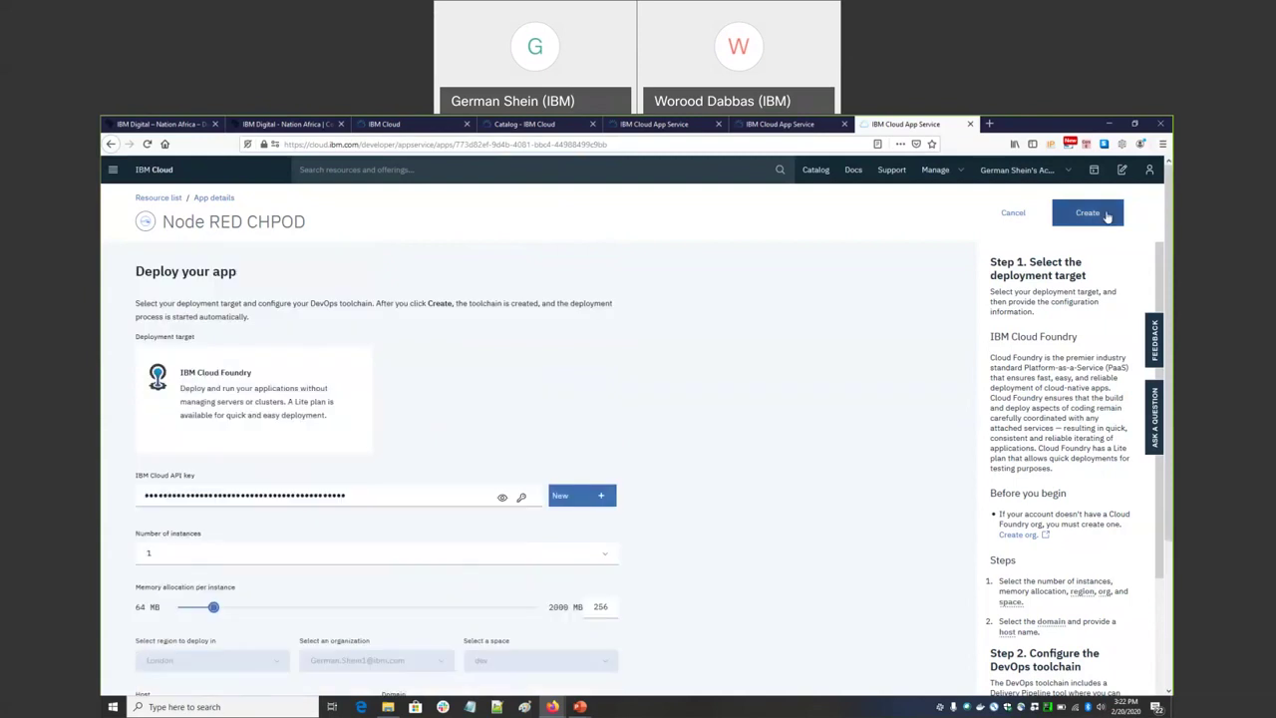
{"action": "left_click", "coordinate": [1107, 216]}
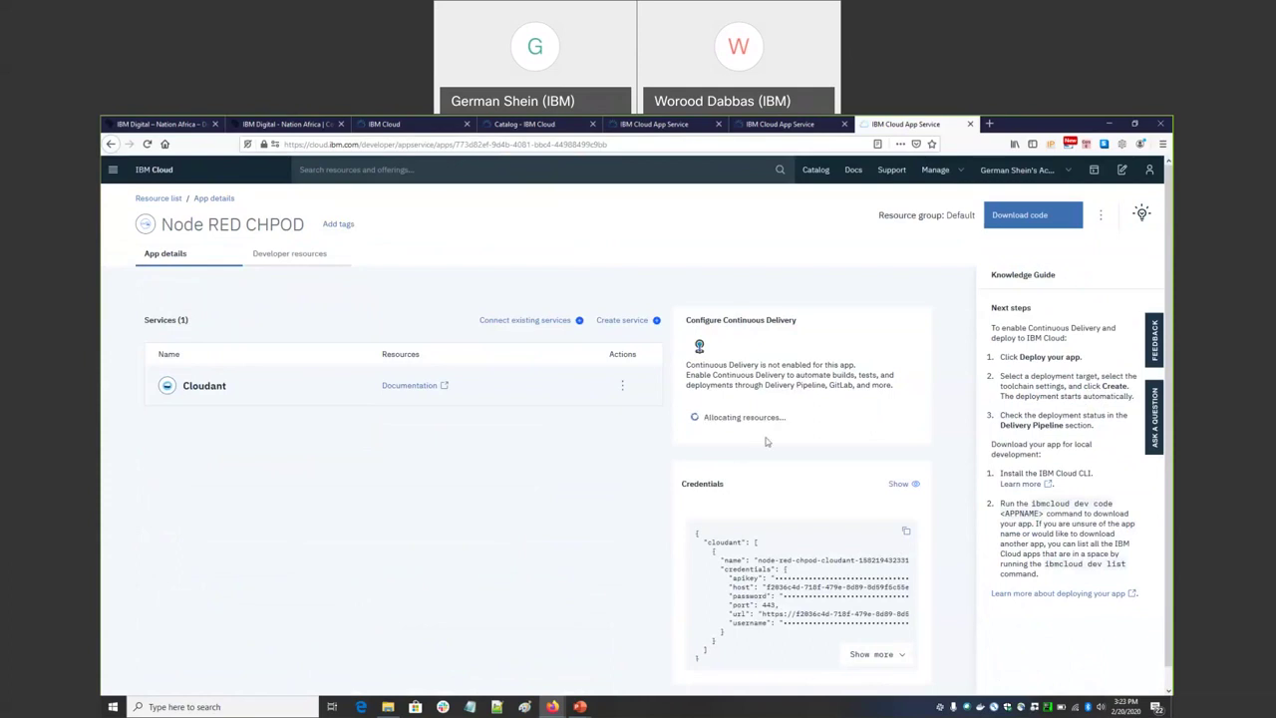
Step: Check the resource allocation, toolchain and delivery pipeline status of the Node RED CHPOD app
{"action": "left_click_drag", "start_coordinate": [787, 418], "coordinate": [708, 421]}
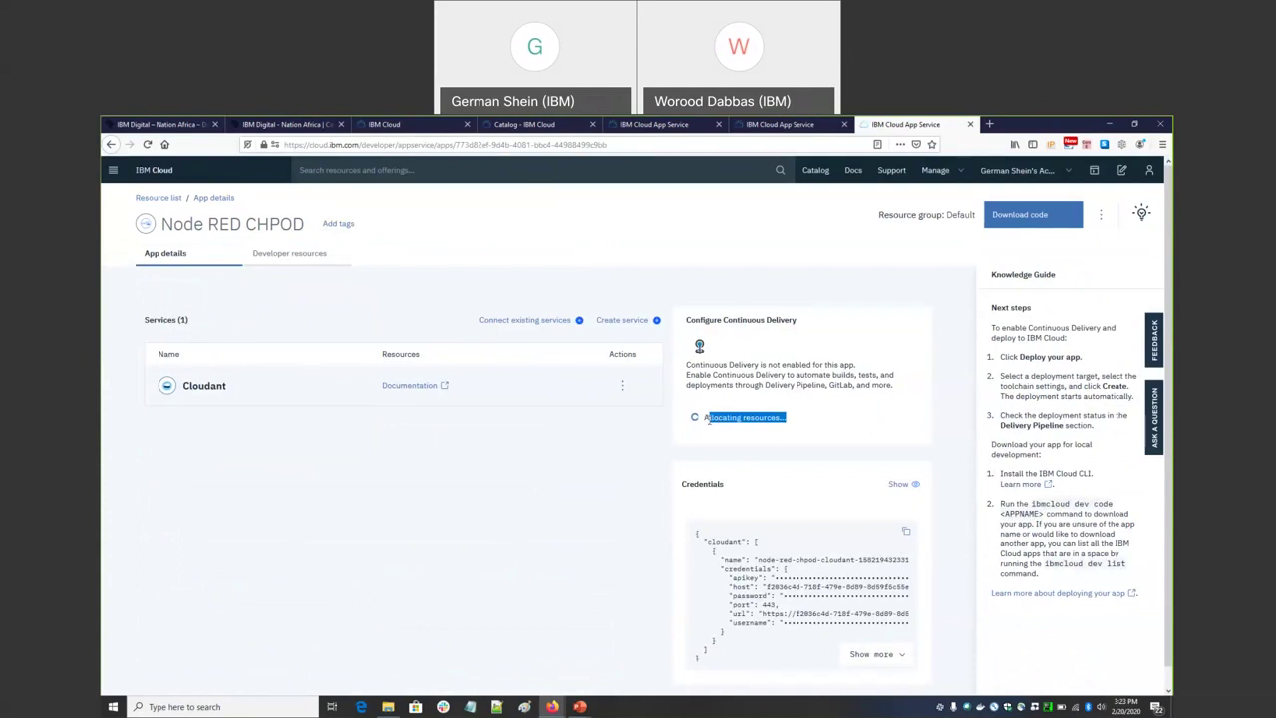
{"action": "left_click", "coordinate": [706, 421]}
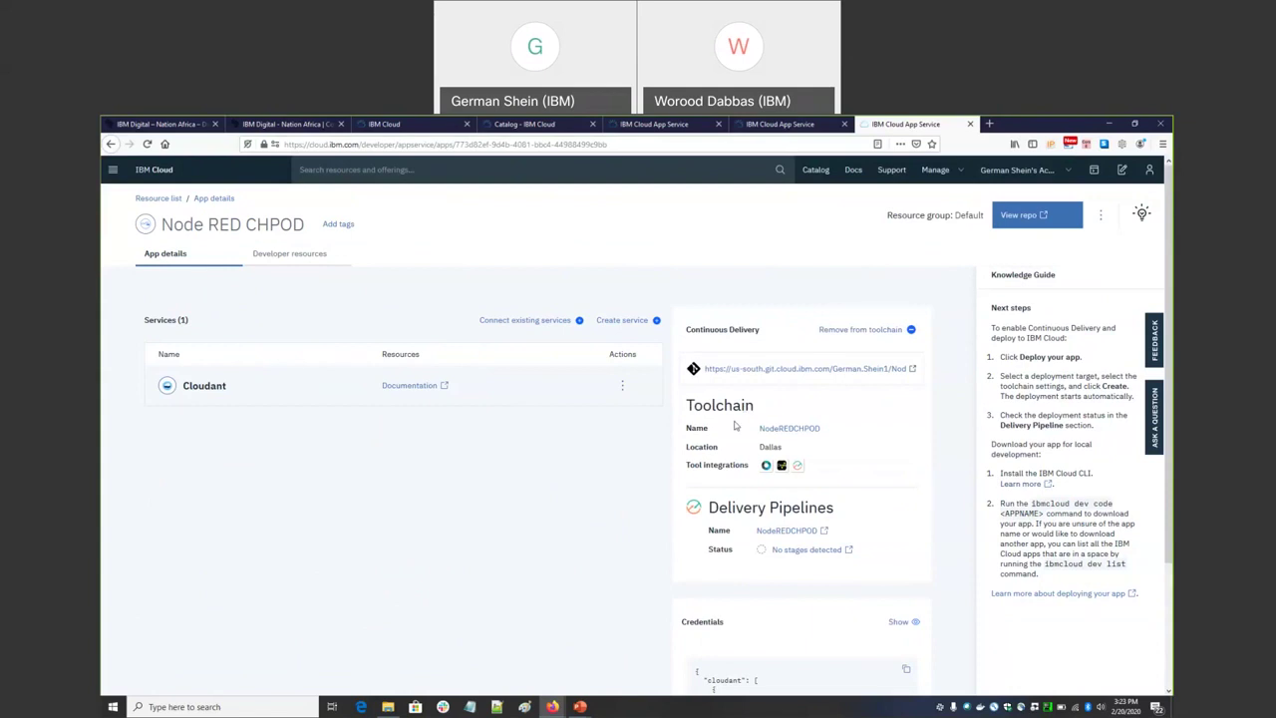
{"action": "left_click_drag", "start_coordinate": [754, 407], "coordinate": [684, 412]}
{"action": "left_click", "coordinate": [728, 497]}
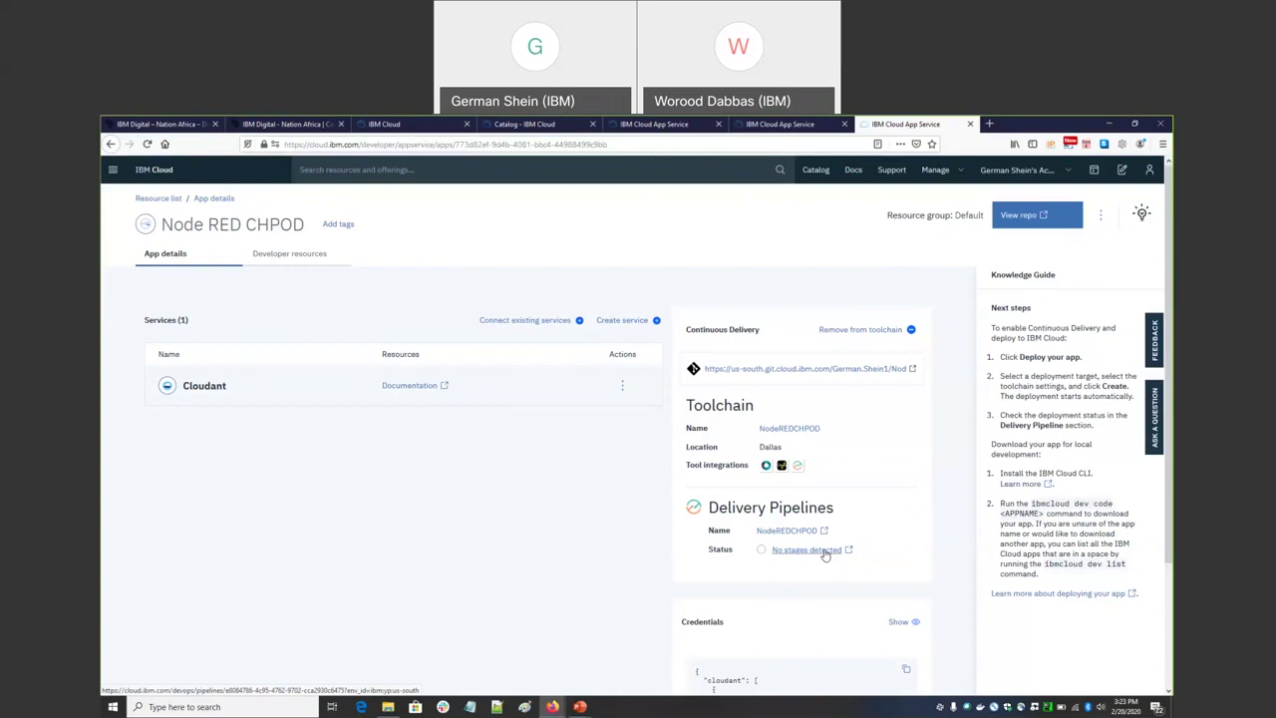
Step: Switch to the other IBM Cloud browser window and view the Node RED JEDEL app's details via the resource list
{"action": "mouse_move", "coordinate": [553, 706]}
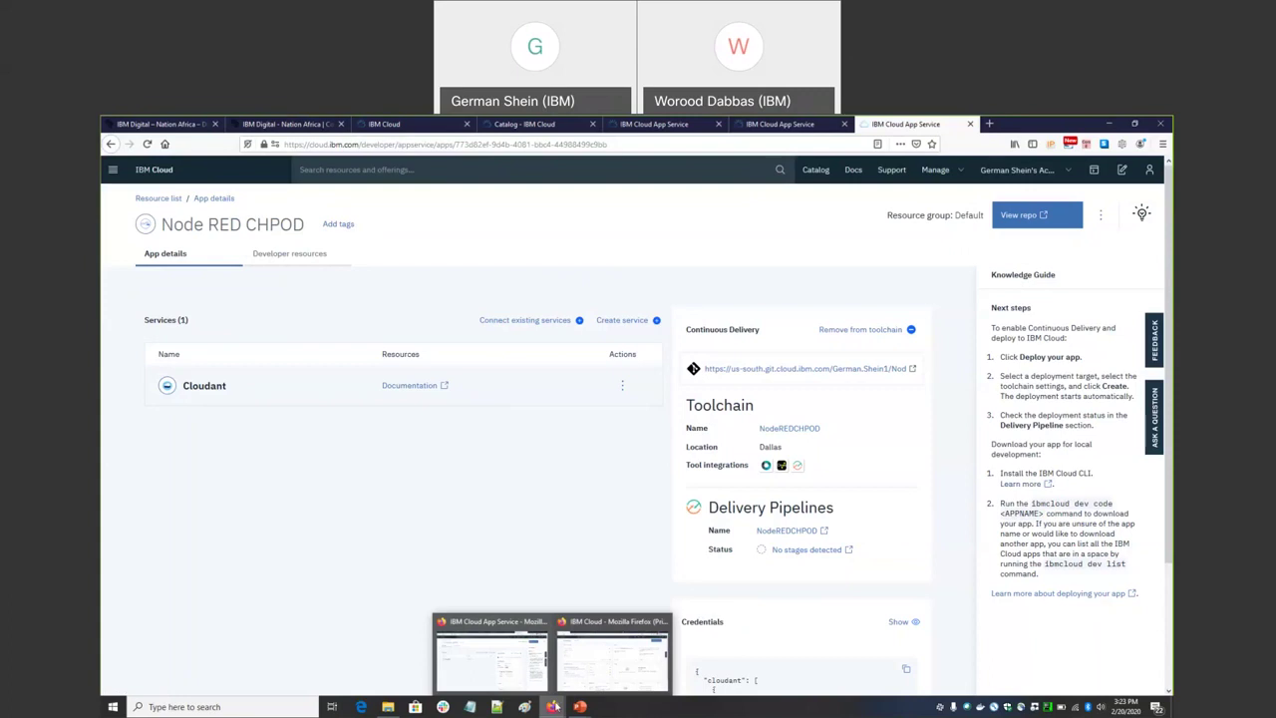
{"action": "left_click", "coordinate": [596, 670]}
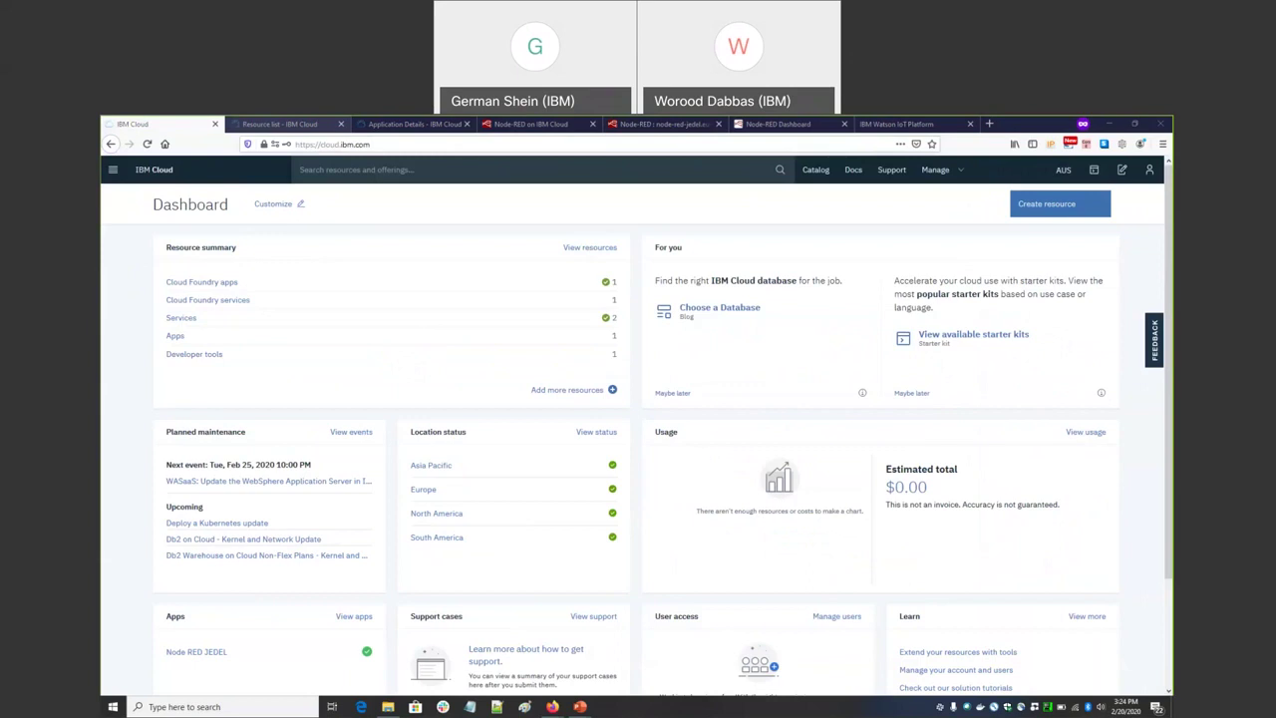
{"action": "key", "text": "ctrl+Tab"}
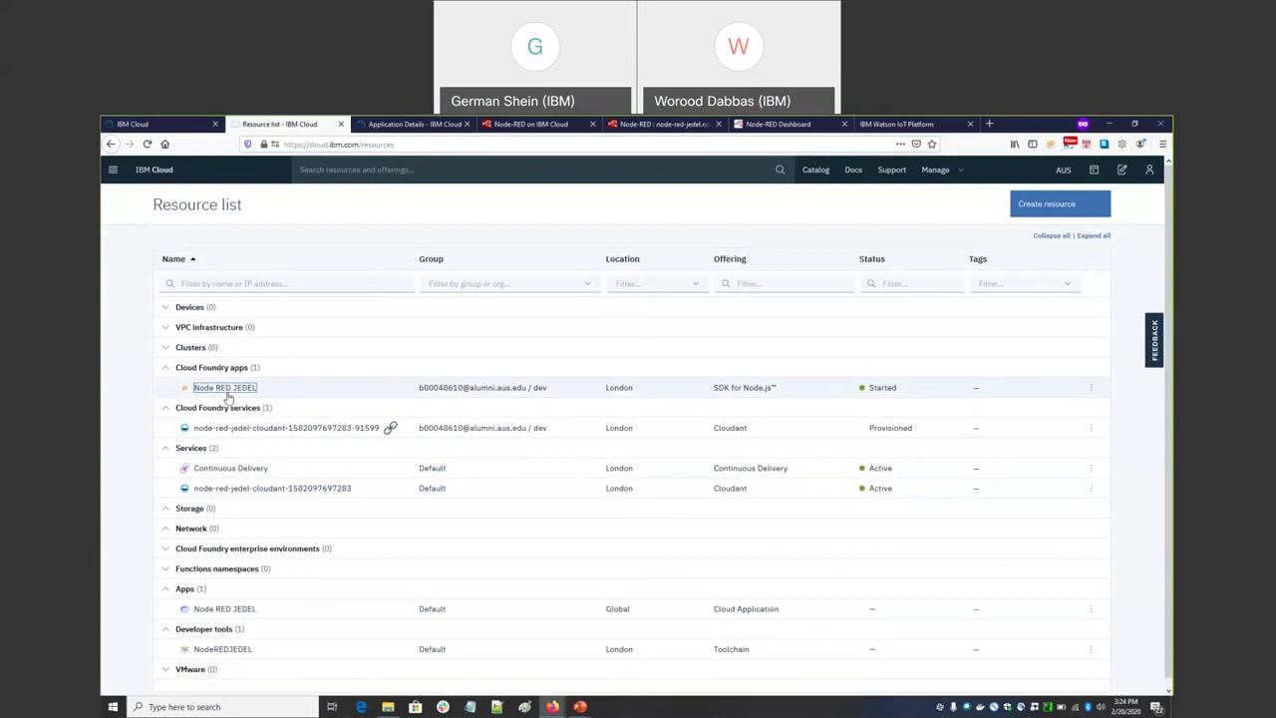
{"action": "left_click", "coordinate": [364, 124]}
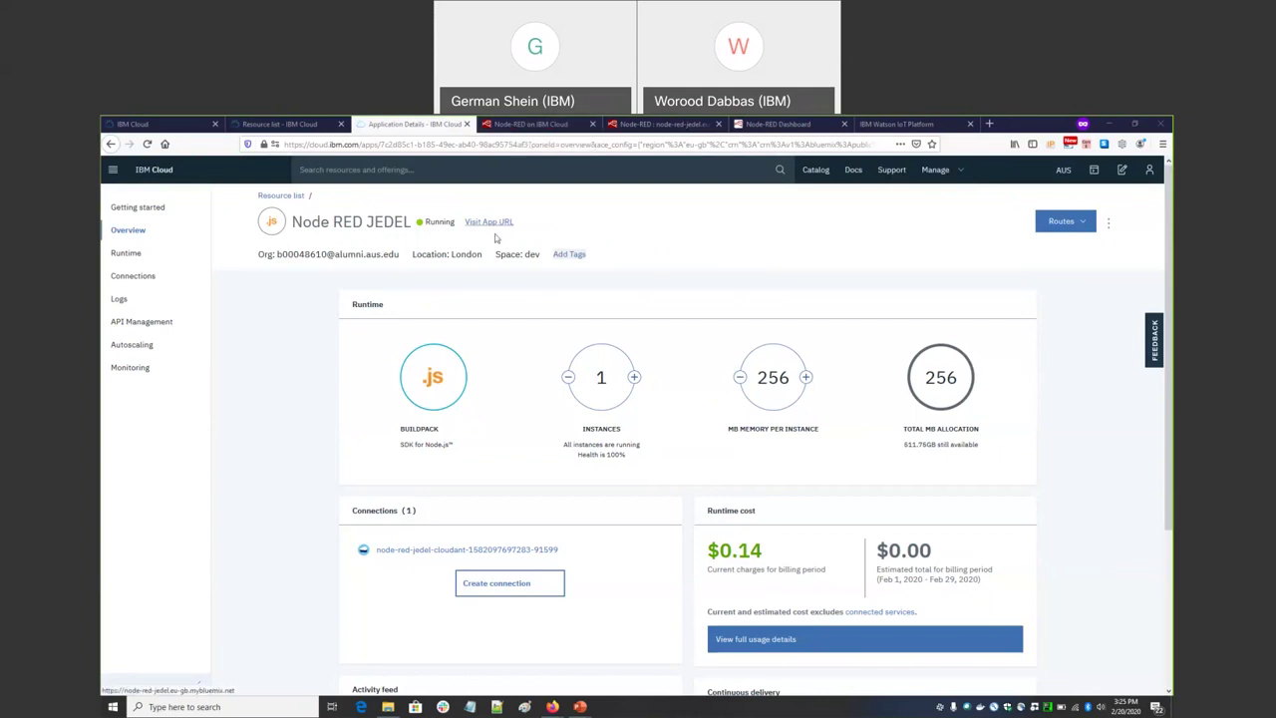
Step: Check the Node RED JEDEL app's running status, visit its Node-RED start page and open the flow editor
{"action": "left_click_drag", "start_coordinate": [457, 221], "coordinate": [449, 222]}
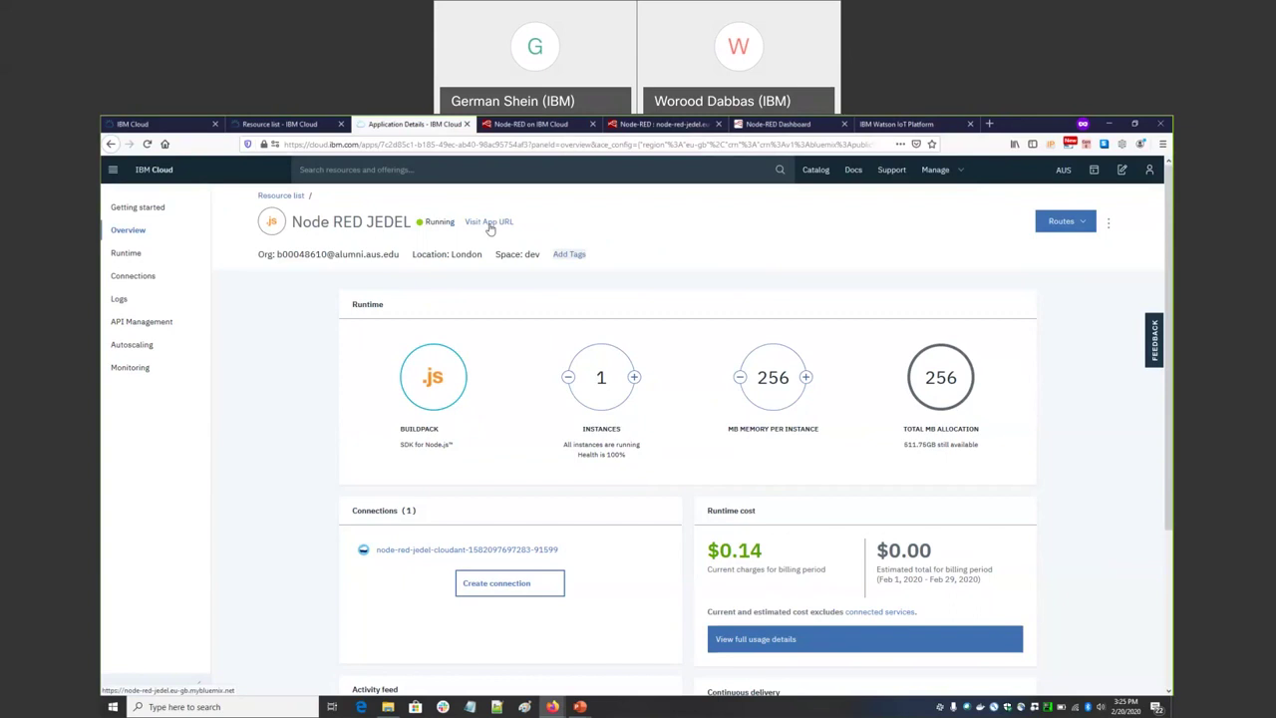
{"action": "left_click", "coordinate": [504, 127]}
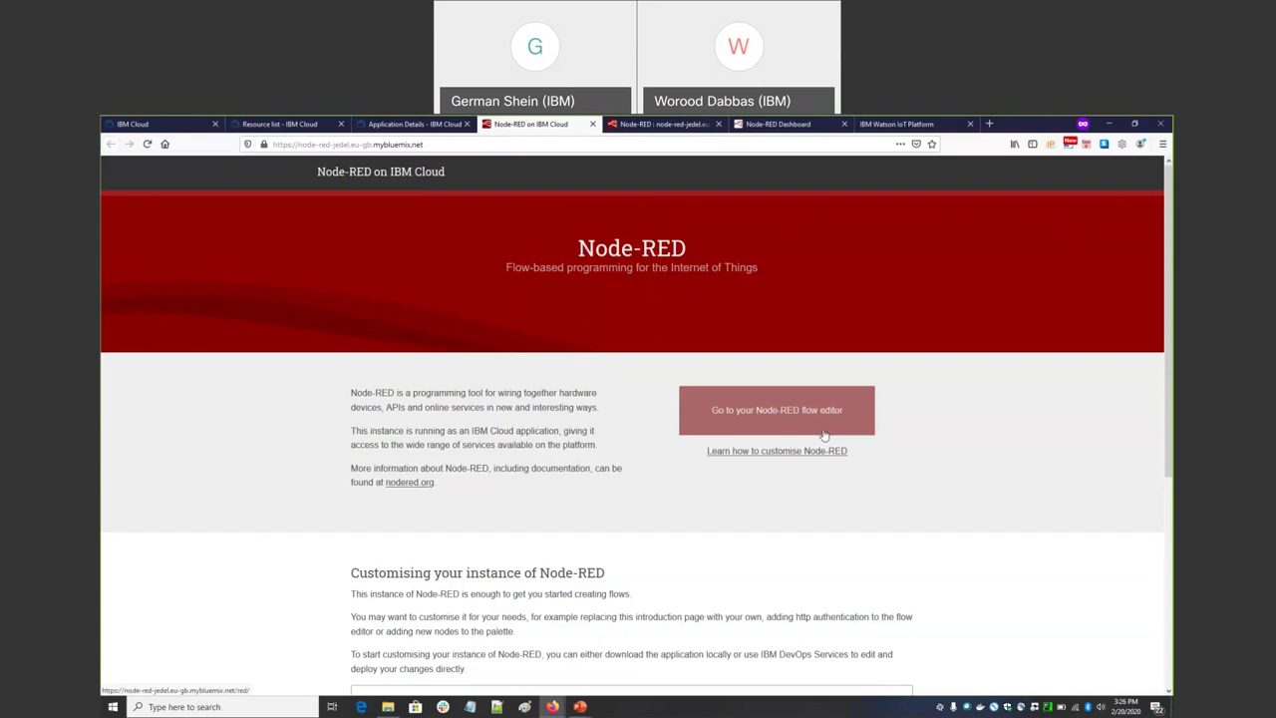
{"action": "left_click", "coordinate": [706, 126]}
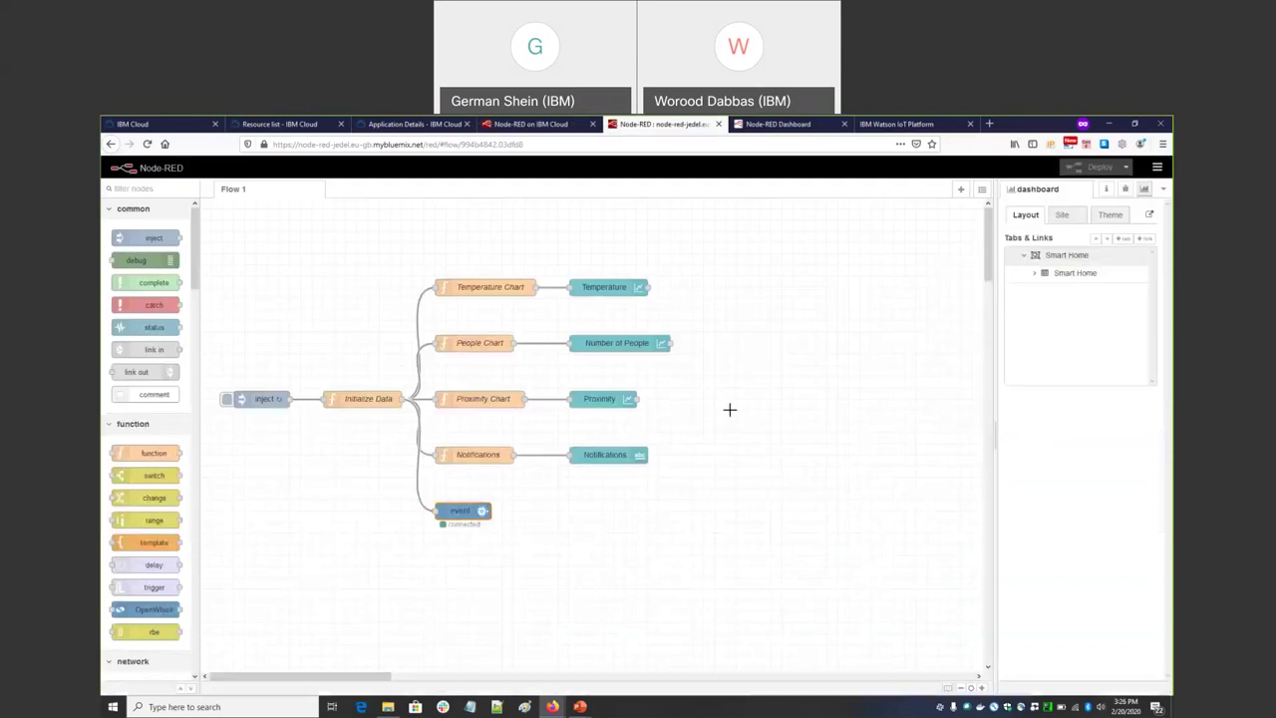